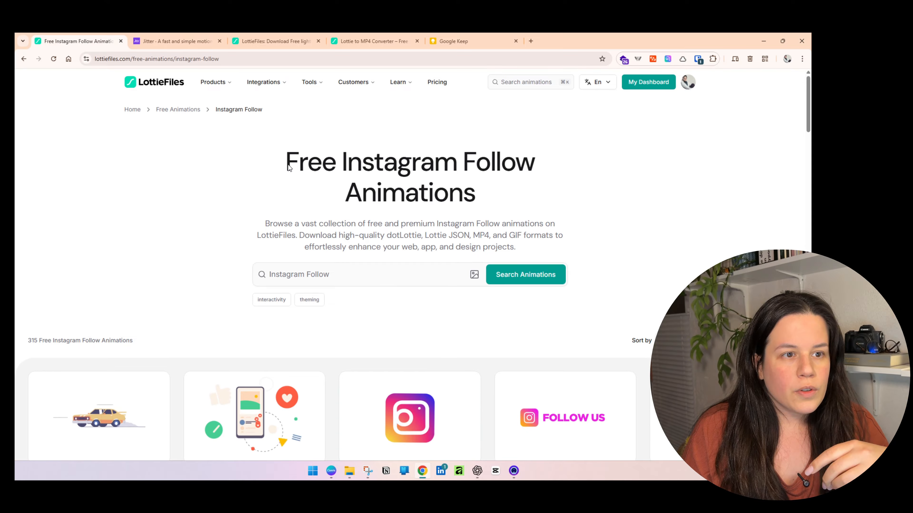
In Jitter's Templates page, open the Social handle (Dark) template to preview its Instagram badge animation.
left_click(172, 41)
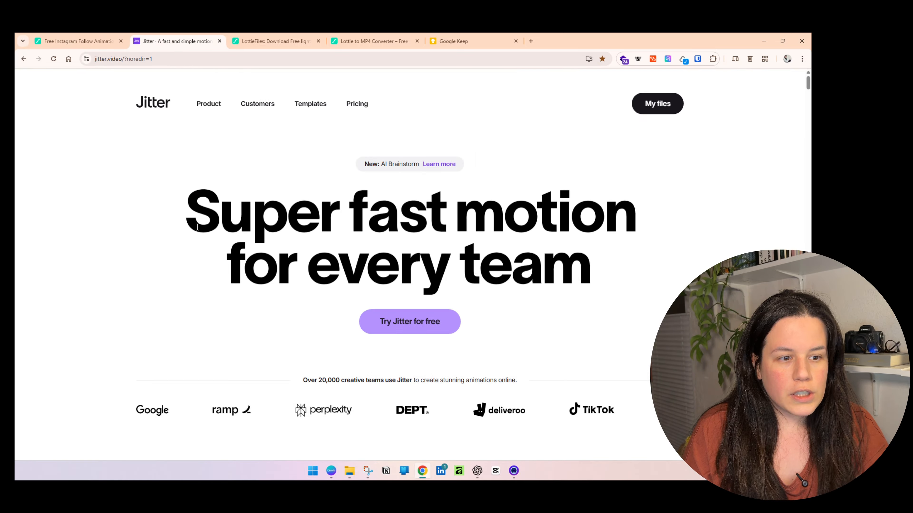
scroll(196, 397, "down", 5)
scroll(196, 396, "up", 5)
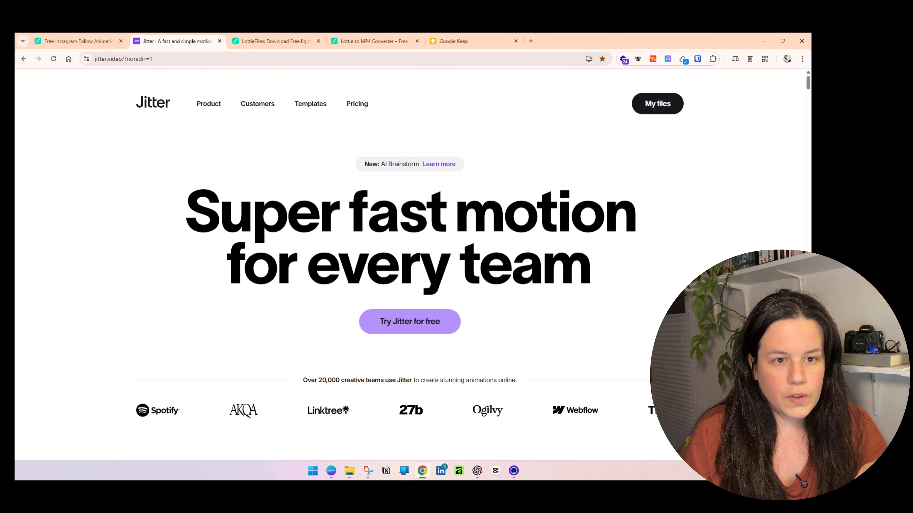
left_click(304, 105)
scroll(312, 253, "down", 3)
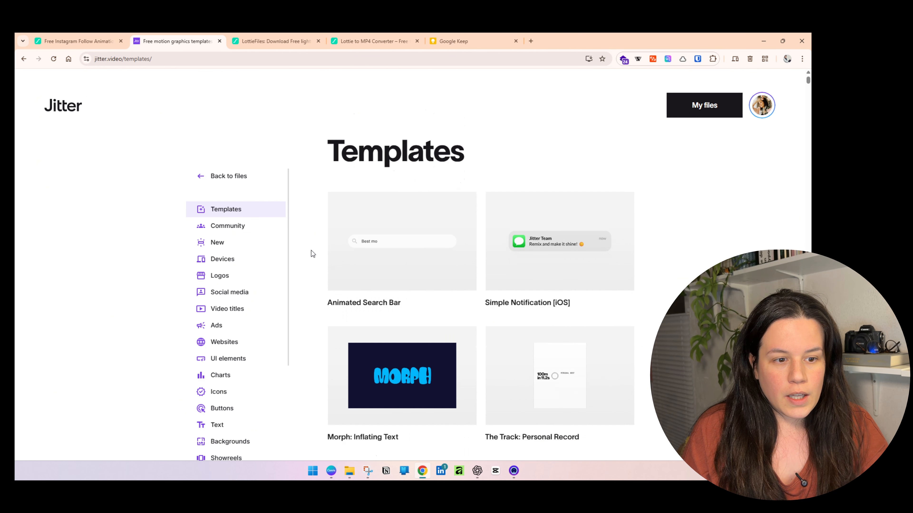
left_click(229, 204)
left_click(568, 128)
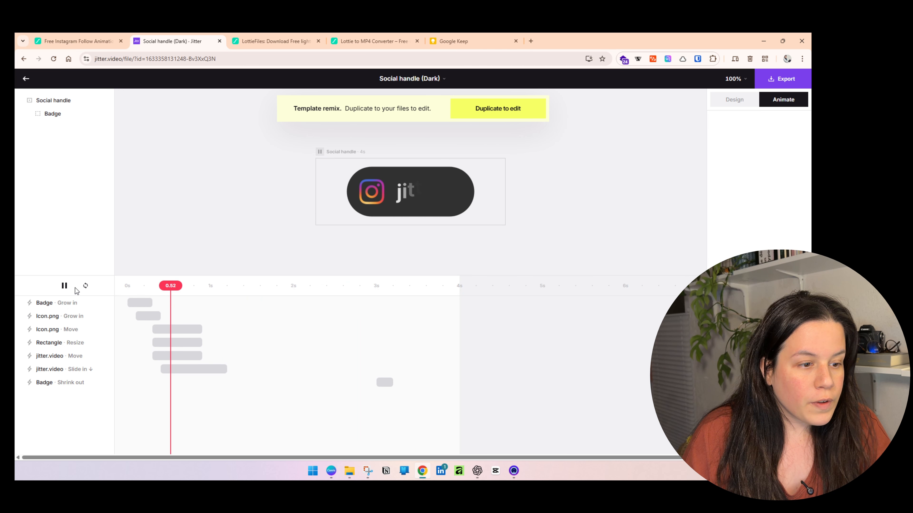
Pause the preview, rewind it near the start, and inspect the jitter.video text's Move animation.
left_click(64, 285)
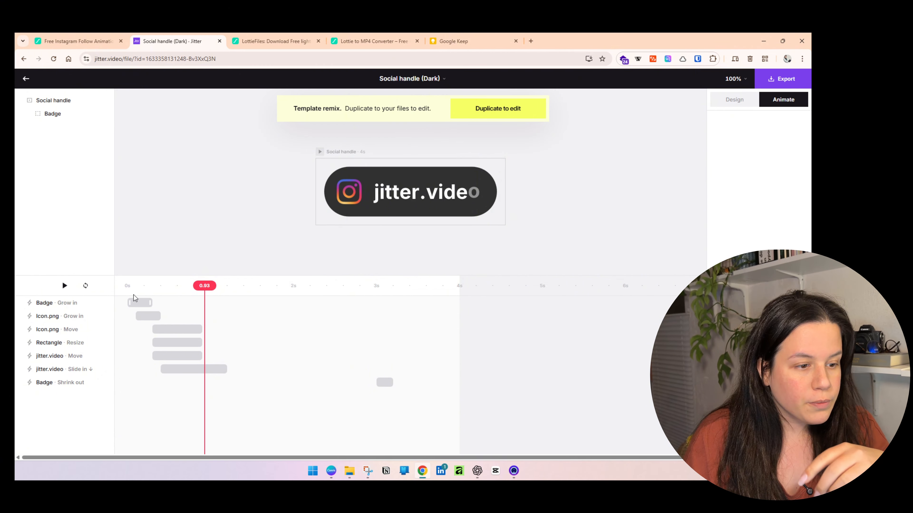
left_click_drag(204, 286, 226, 286)
left_click(178, 357)
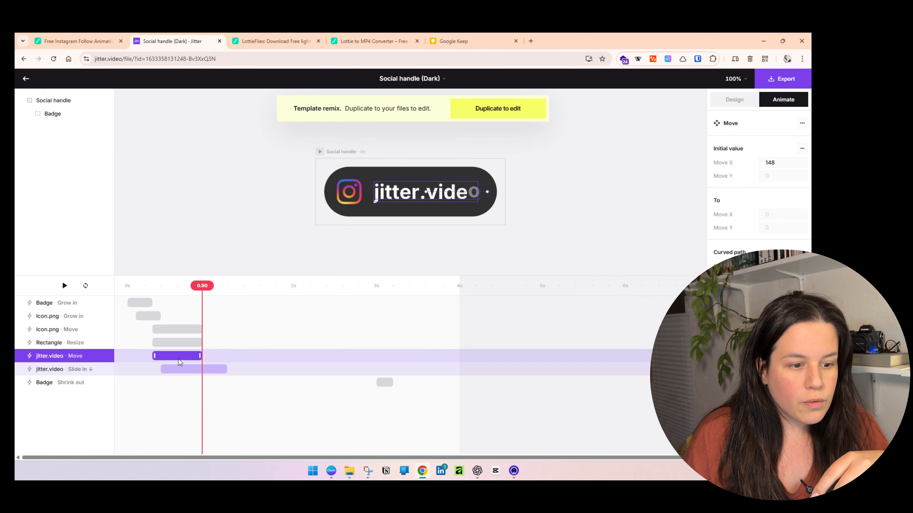
left_click(404, 193)
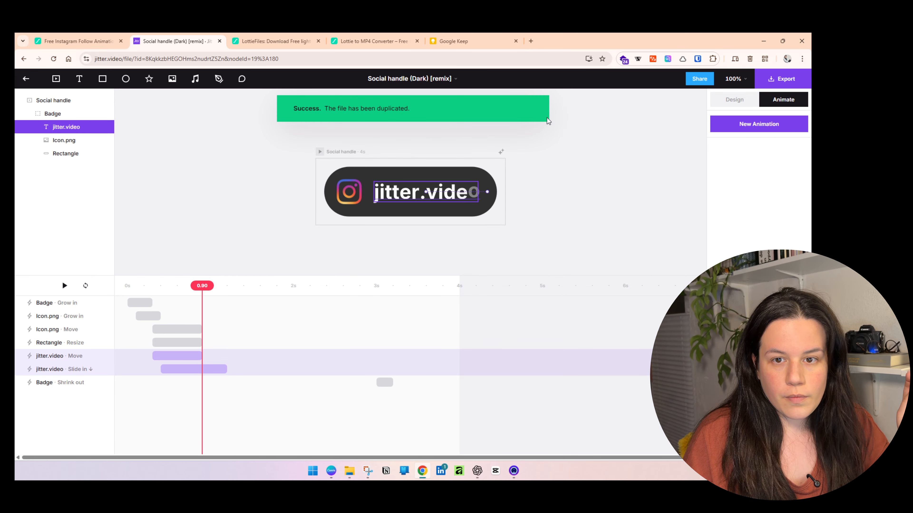
double_click(419, 193)
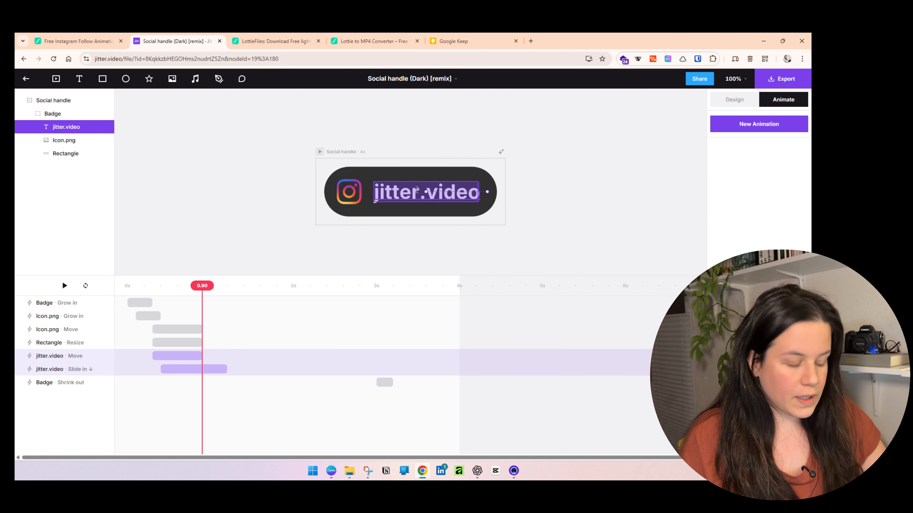
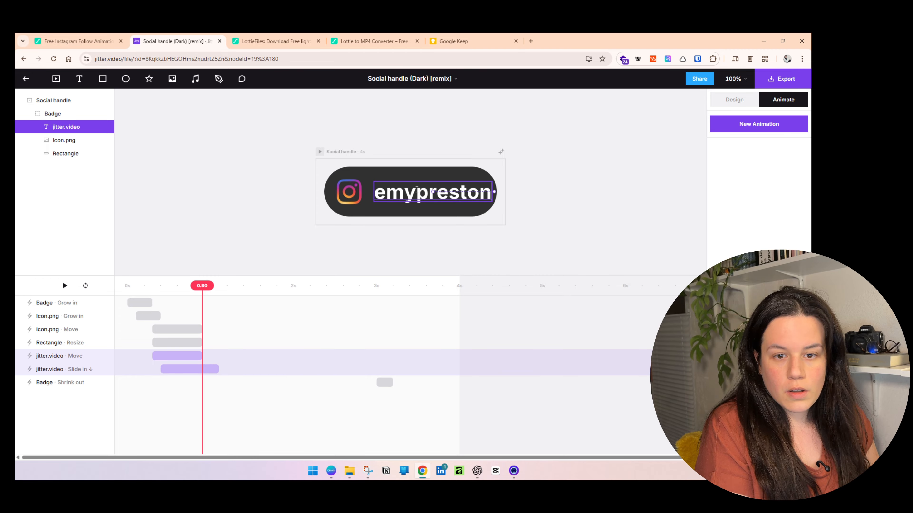
left_click(645, 243)
left_click(424, 204)
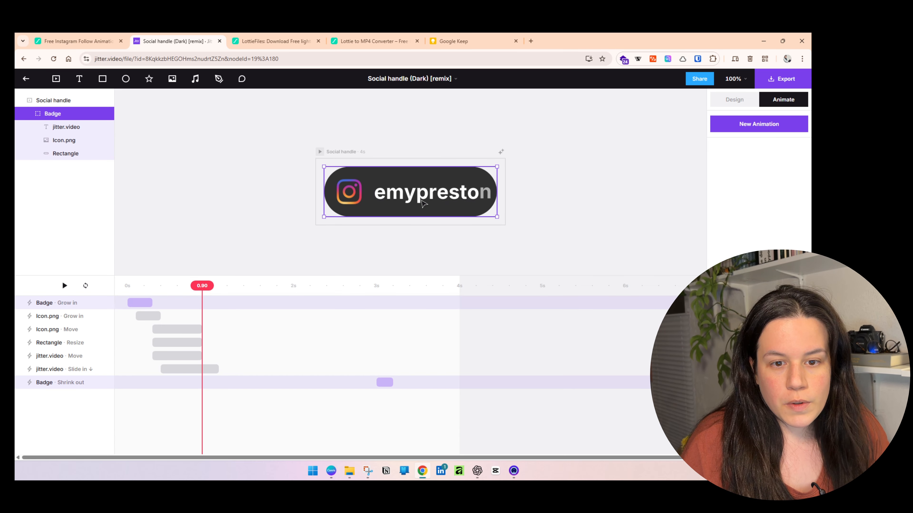
Set the text layer's horizontal position X to 105.
left_click(160, 355)
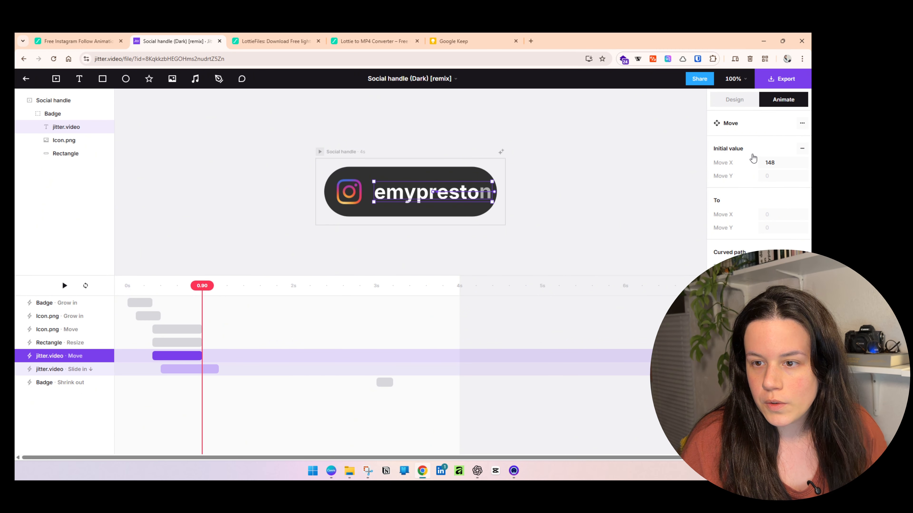
left_click(731, 100)
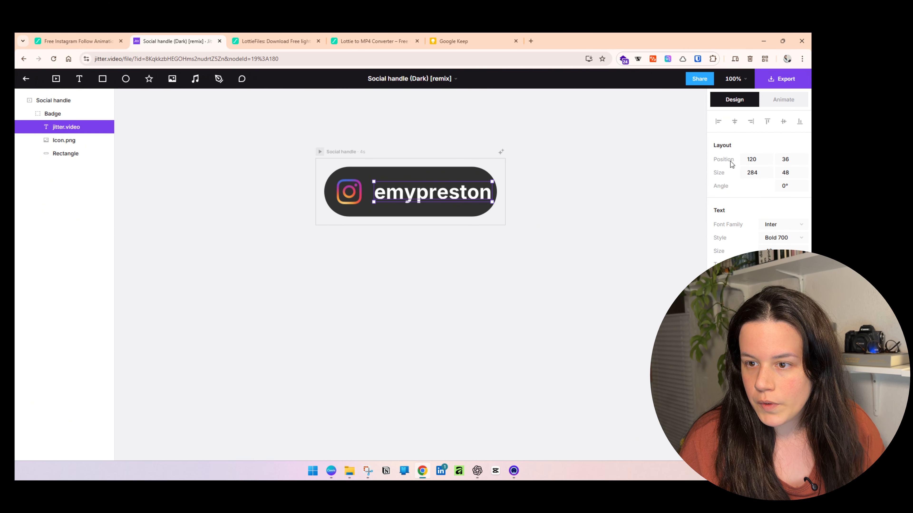
left_click(766, 159)
key("Return")
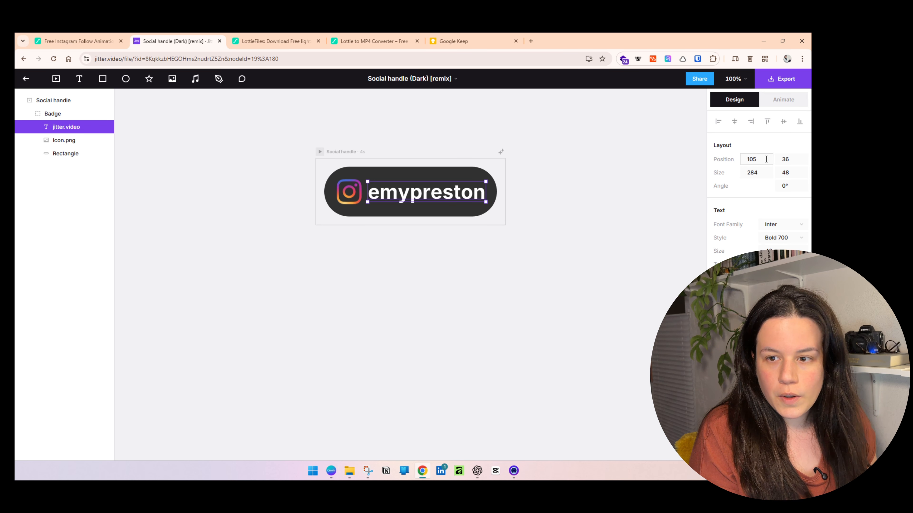
key("Escape")
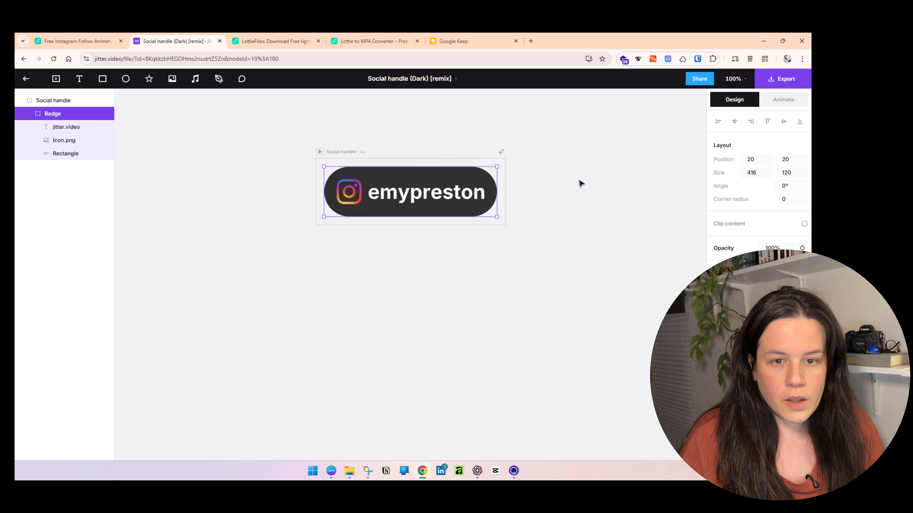
left_click(789, 101)
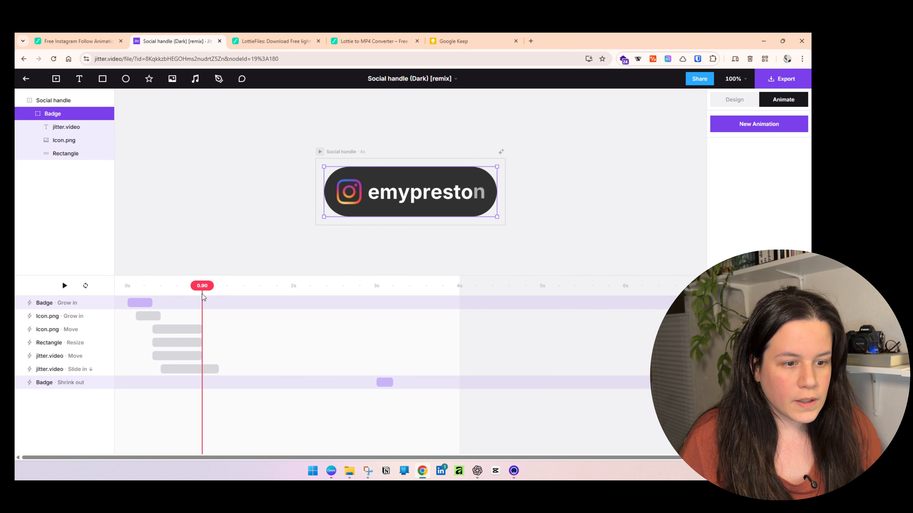
Preview the badge animation, then export it as Lottie.
key("space")
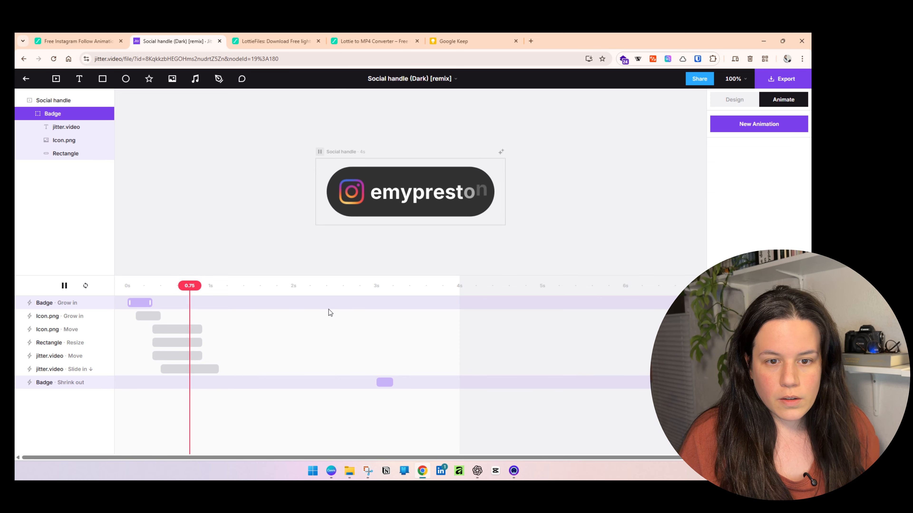
key("space")
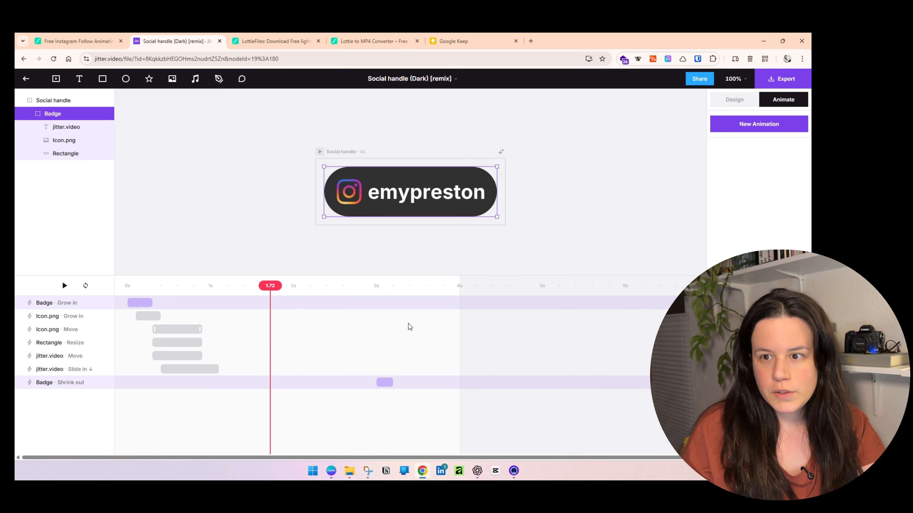
left_click(781, 78)
left_click(714, 288)
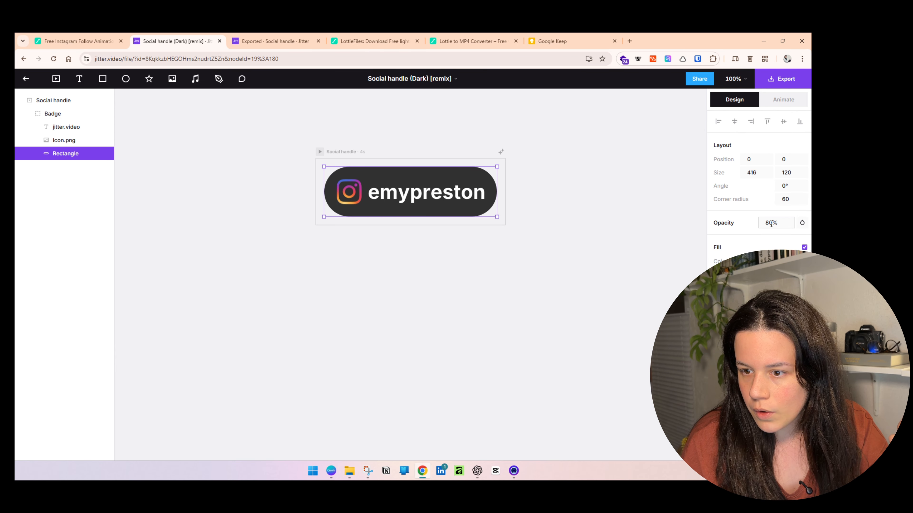
left_click(771, 223)
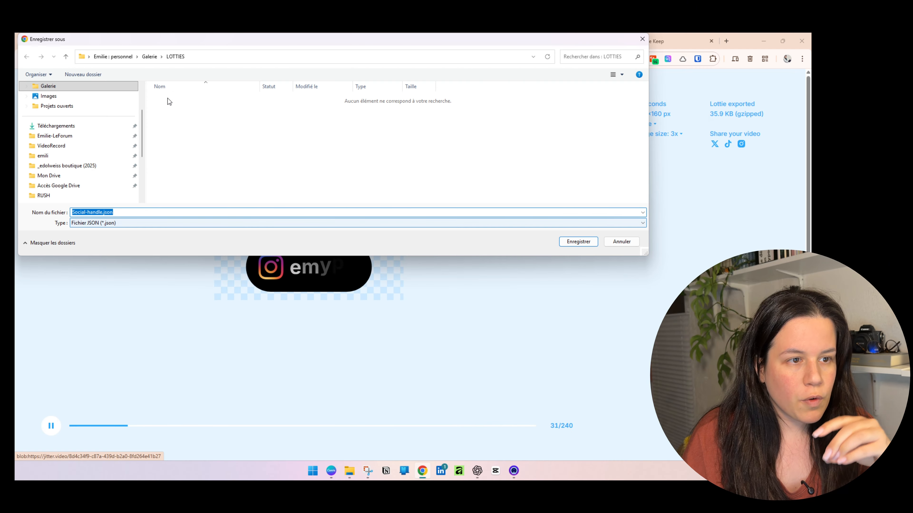
left_click_drag(204, 47, 355, 102)
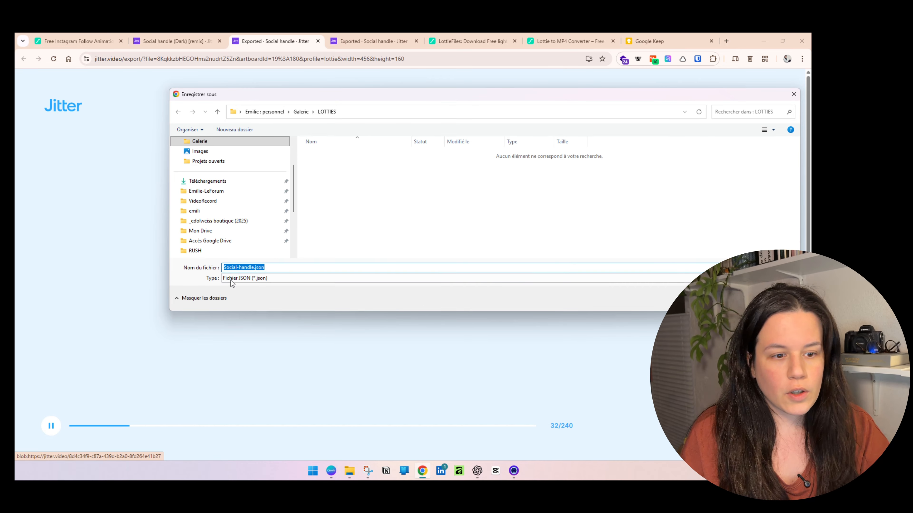
left_click_drag(254, 268, 222, 267)
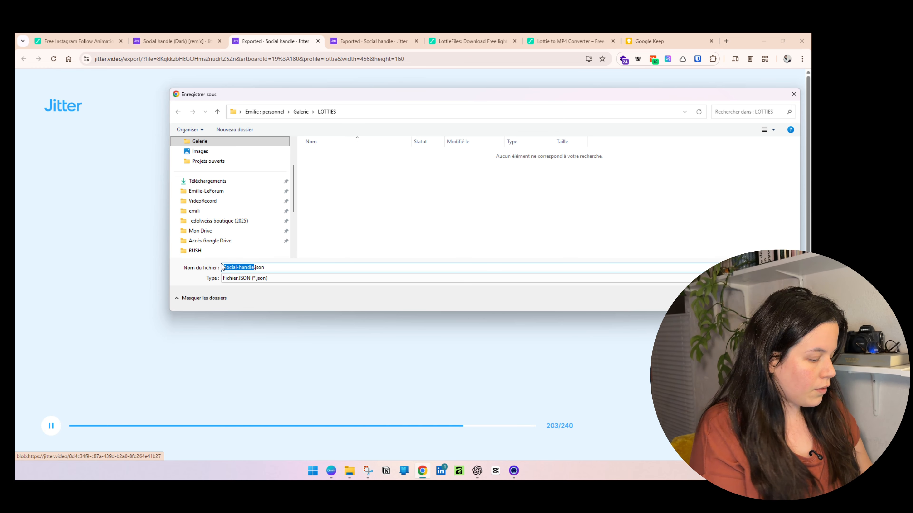
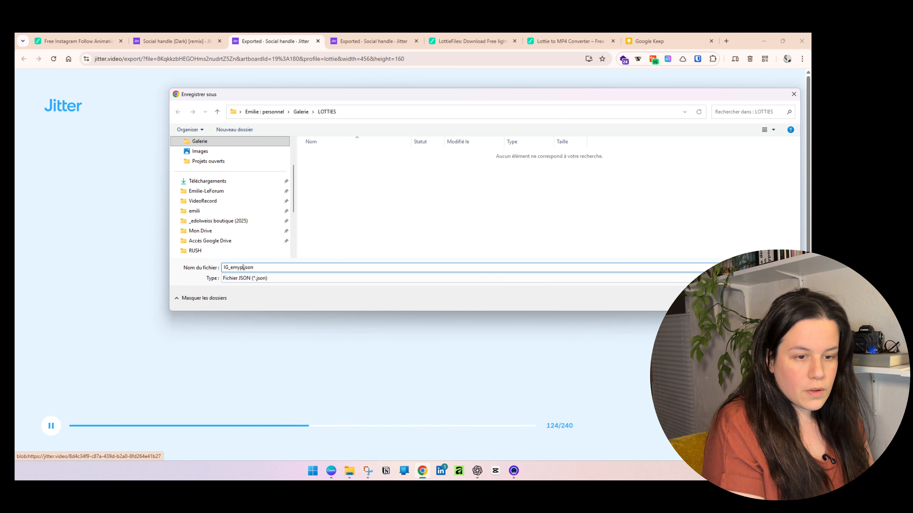
key("Return")
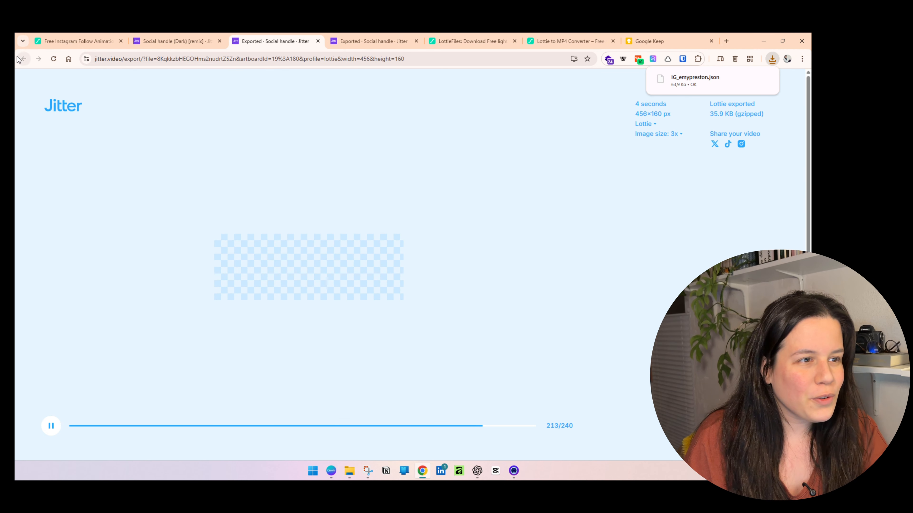
left_click(174, 41)
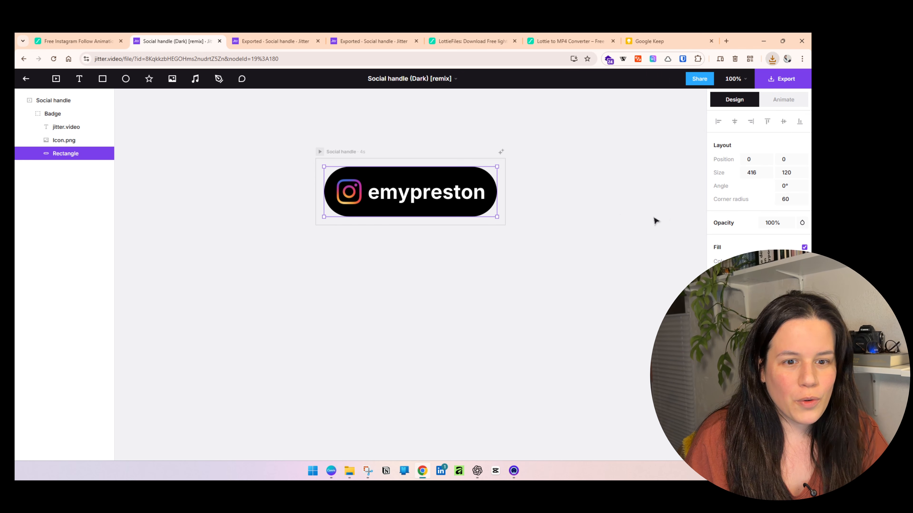
Open Jitter's Export menu to review the available formats.
left_click(780, 78)
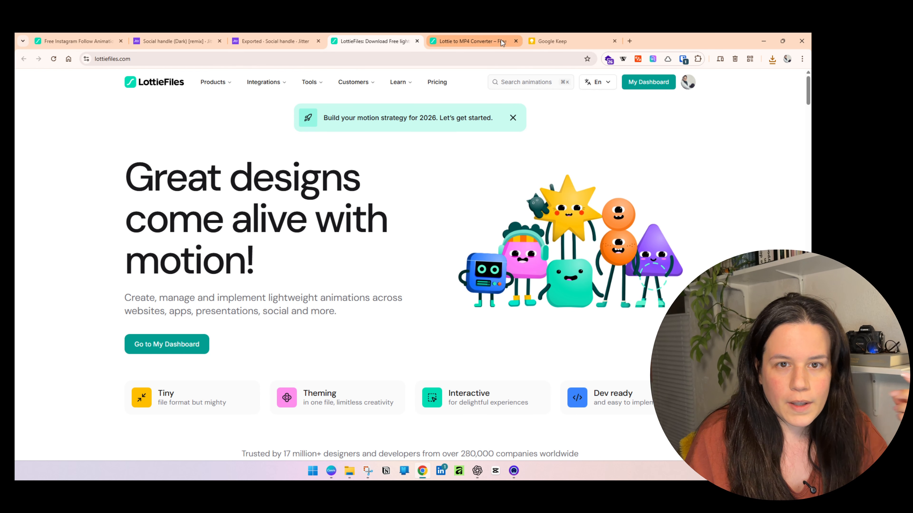
left_click(471, 41)
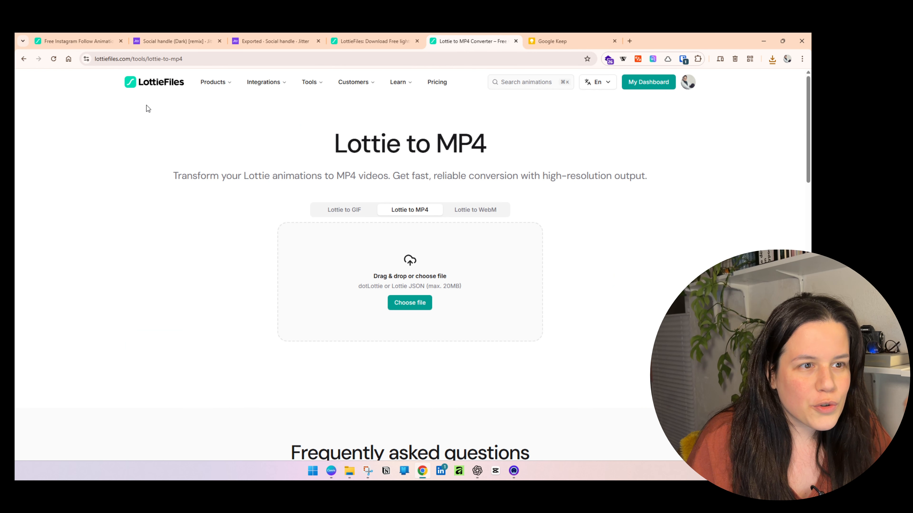
left_click(410, 303)
left_click(270, 271)
left_click_drag(292, 174, 323, 152)
left_click(271, 234)
left_click(253, 234)
left_click(324, 330)
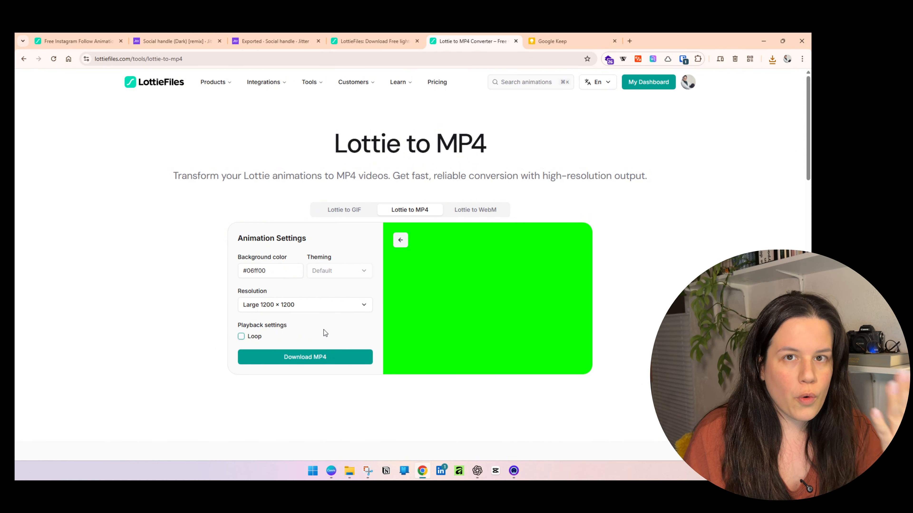
left_click(305, 357)
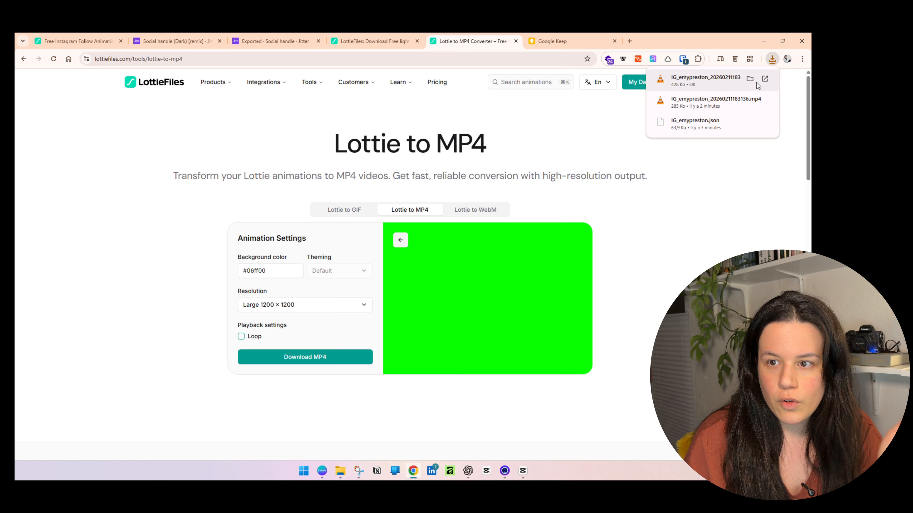
left_click(751, 80)
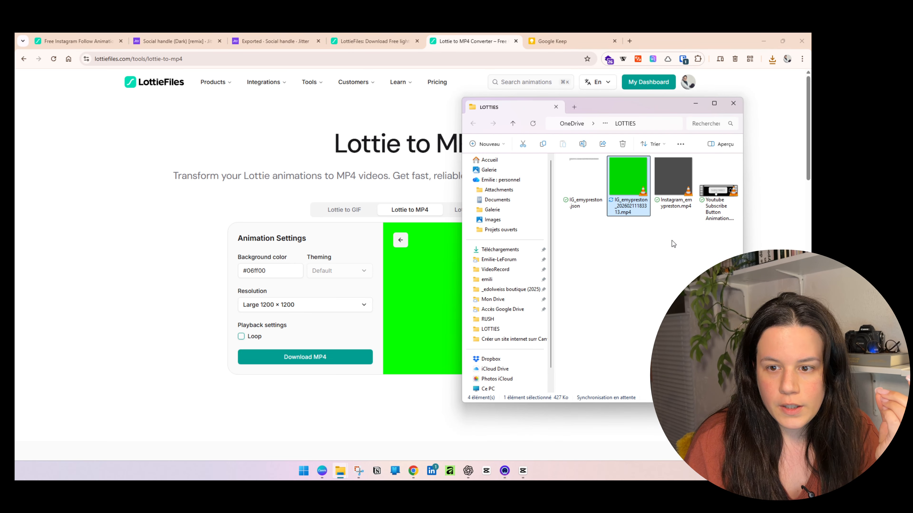
left_click(669, 265)
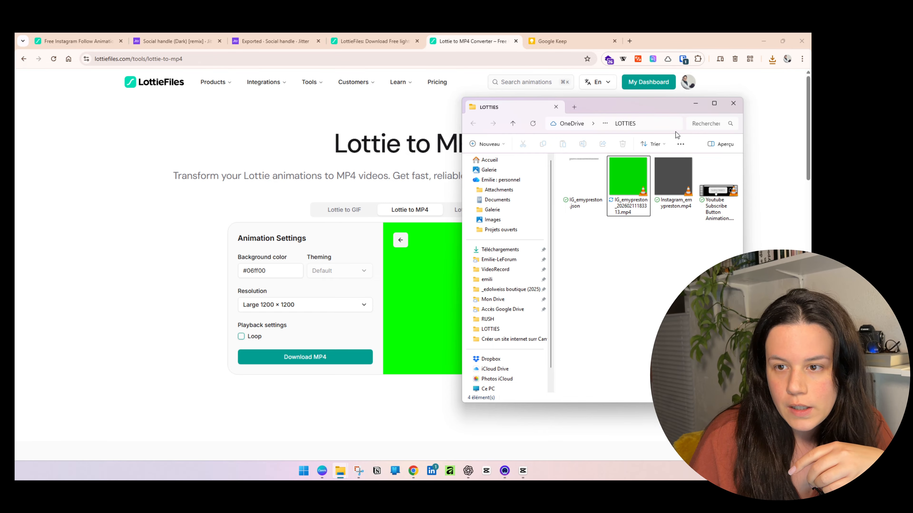
left_click(522, 471)
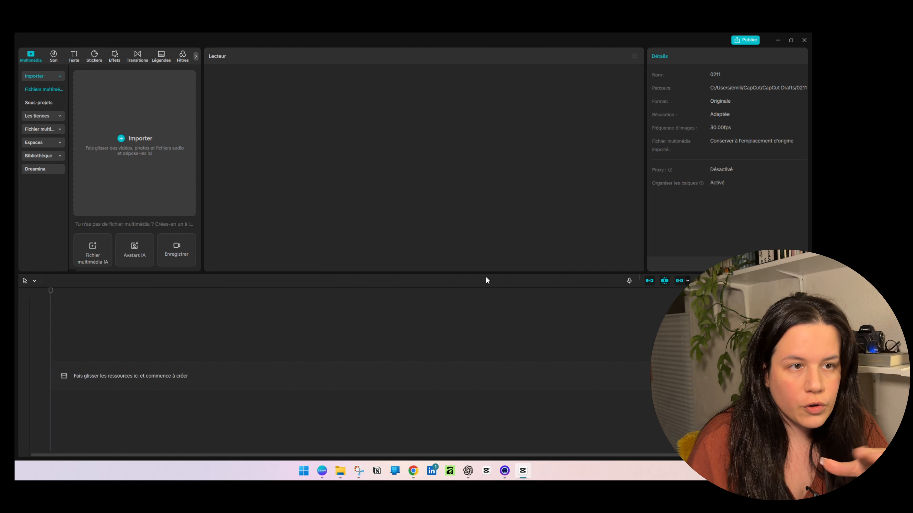
Drag the green badge MP4 from the LOTTIES folder onto the CapCut timeline and preview it.
mouse_move(341, 470)
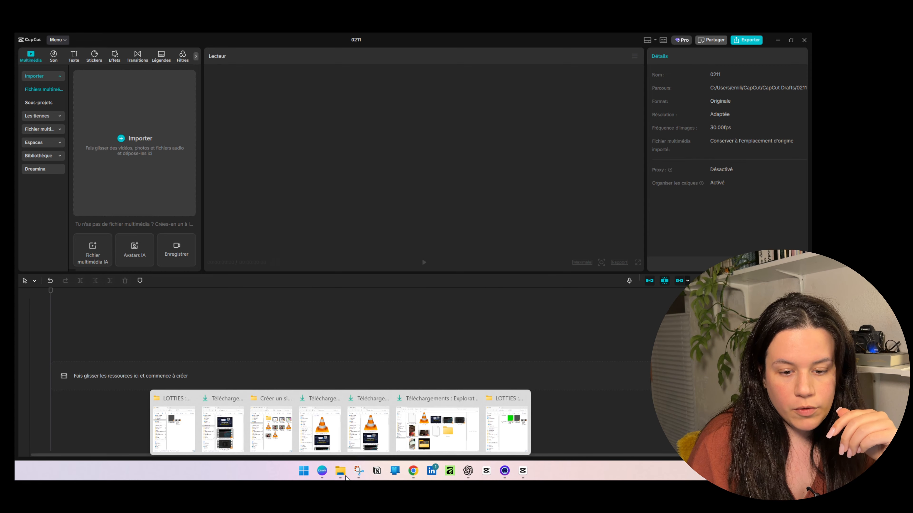
left_click(496, 446)
left_click_drag(624, 182, 193, 378)
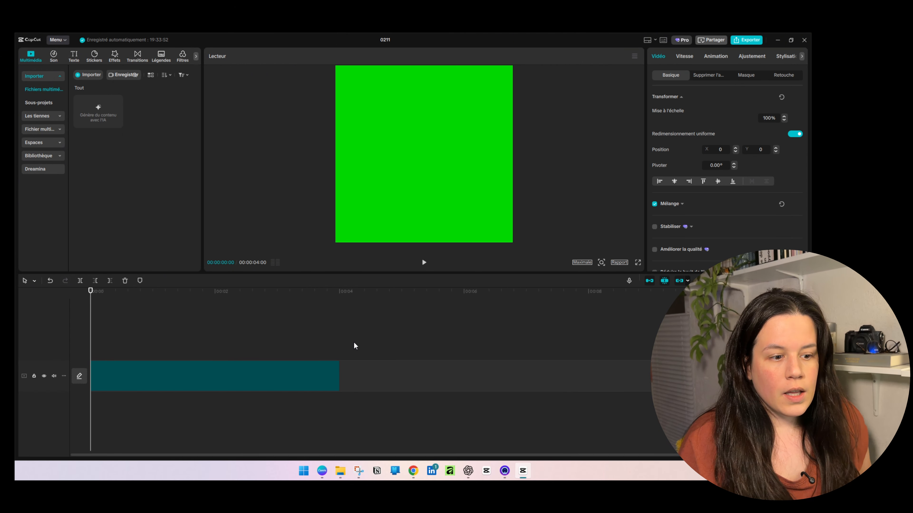
key("space")
key("space")
Enable Clé Chroma, sample the green background, and set Intensité to 100.
left_click(711, 75)
left_click(655, 135)
left_click(701, 149)
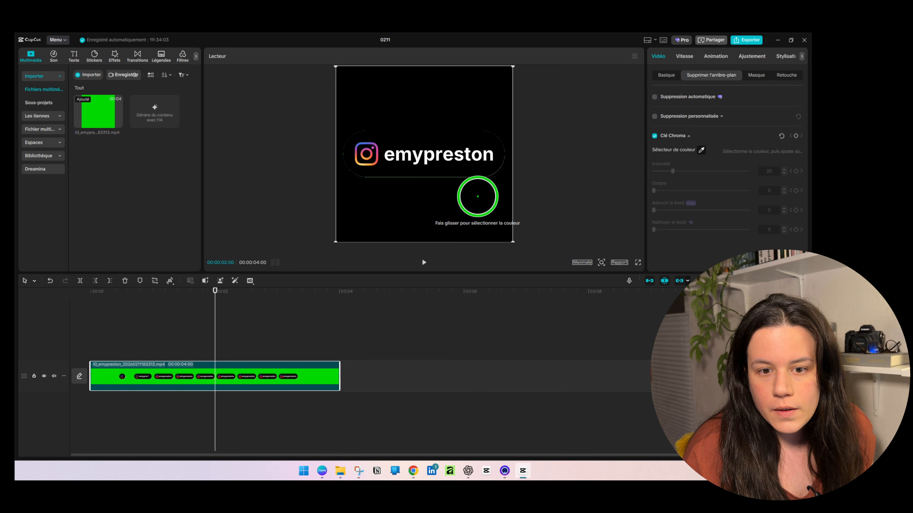
left_click(477, 196)
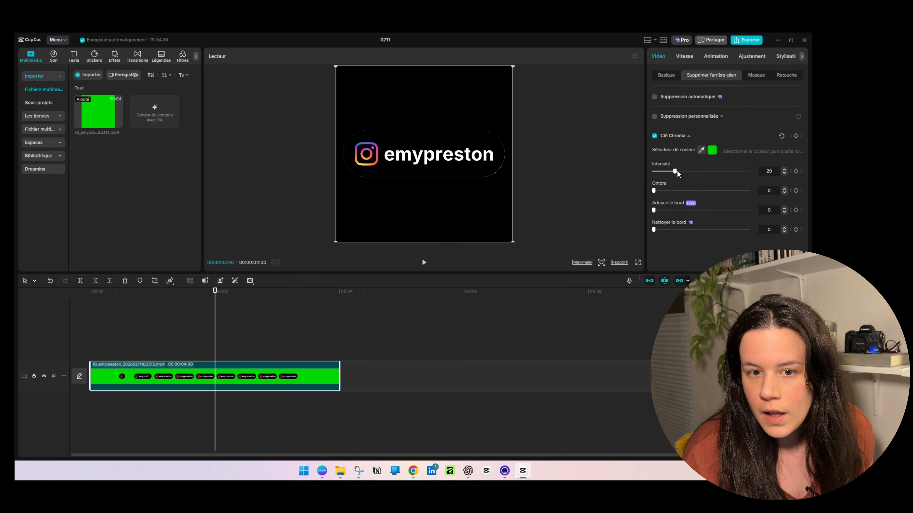
left_click_drag(677, 173, 737, 174)
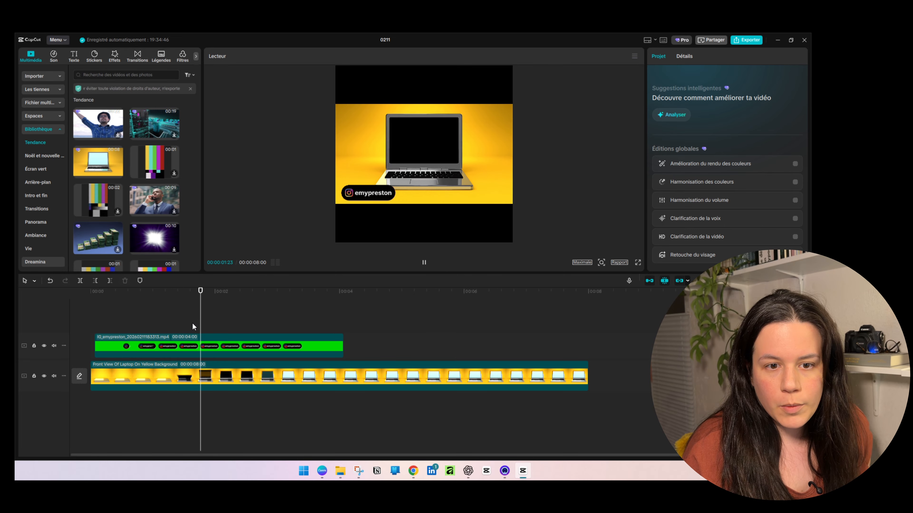
key("space")
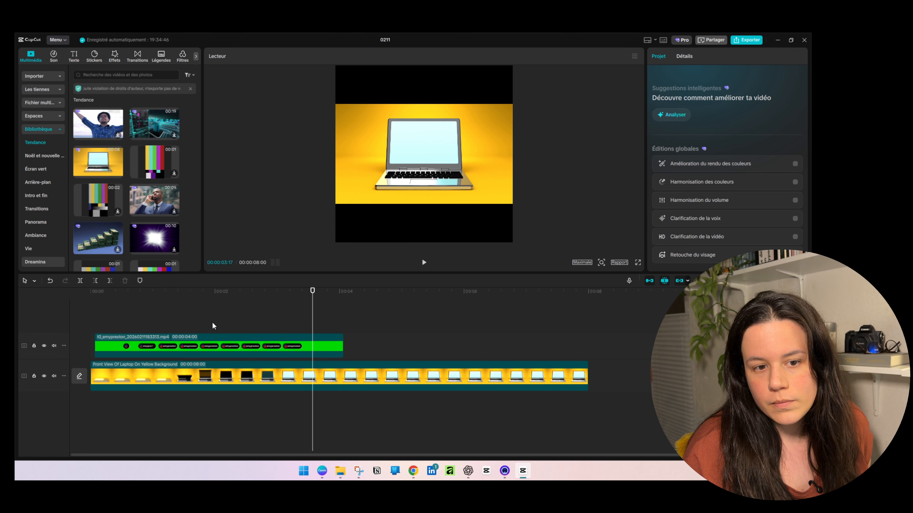